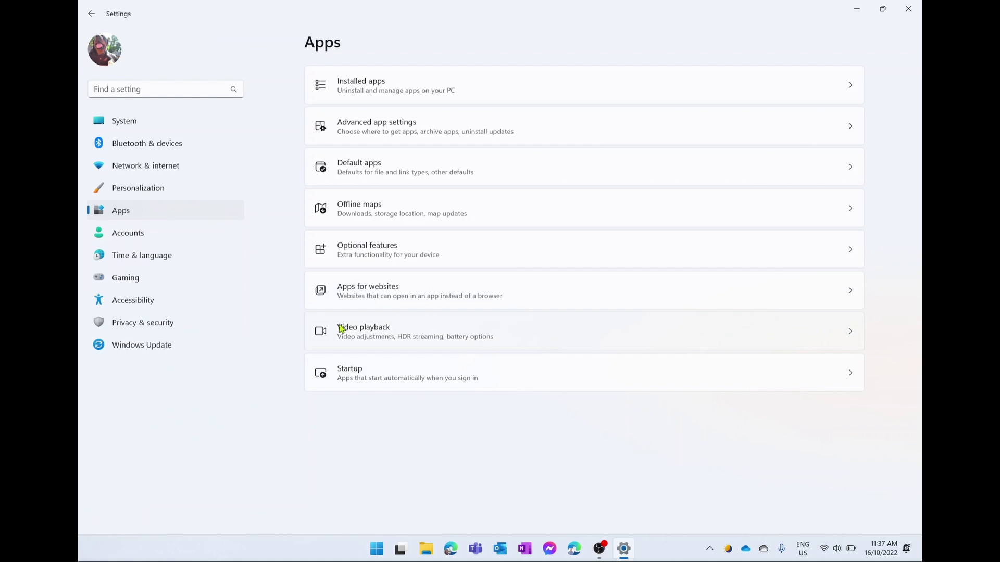
In the Video playback settings, set the battery options for watching movies and videos to Optimize for battery life
{"action": "left_click", "coordinate": [367, 334]}
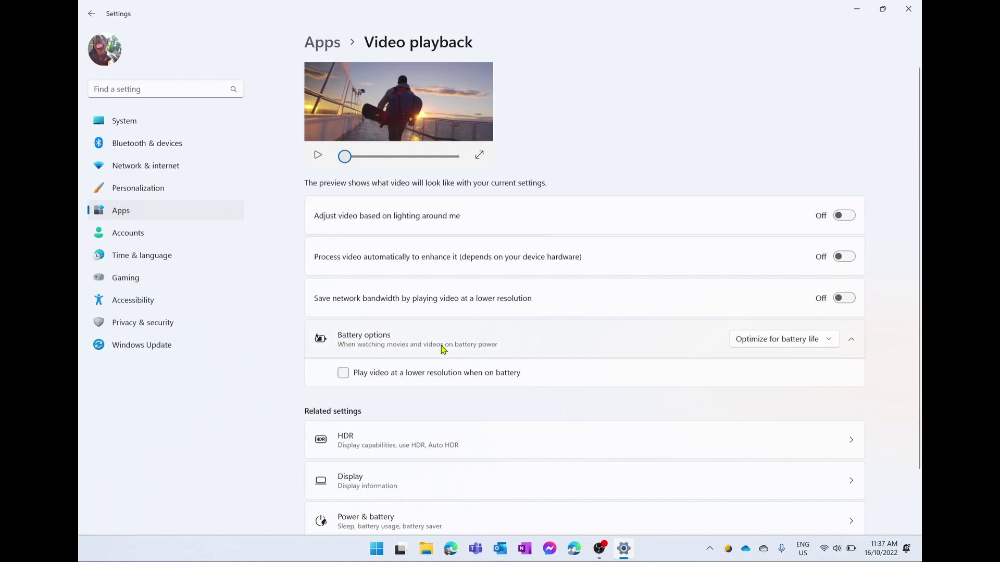
{"action": "left_click", "coordinate": [827, 342]}
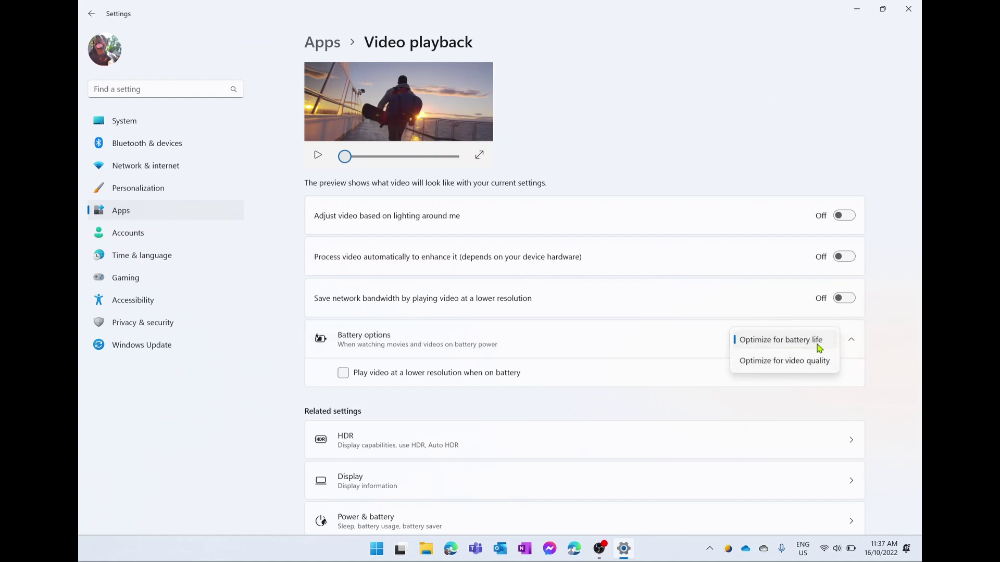
{"action": "left_click", "coordinate": [784, 342]}
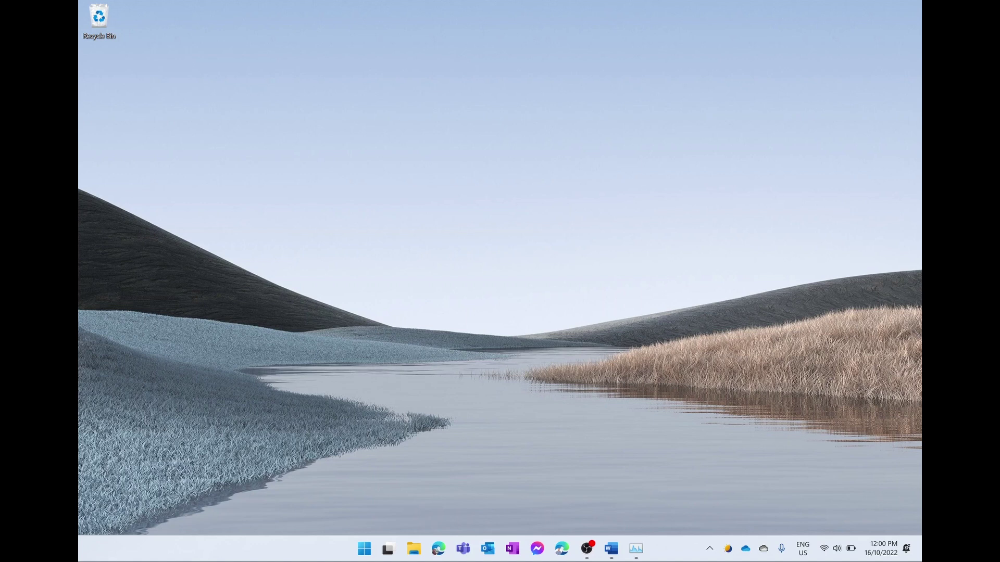
Find and open the Settings app, and go to the Colors page under Personalization
{"action": "key", "text": "super"}
{"action": "type", "text": "setting"}
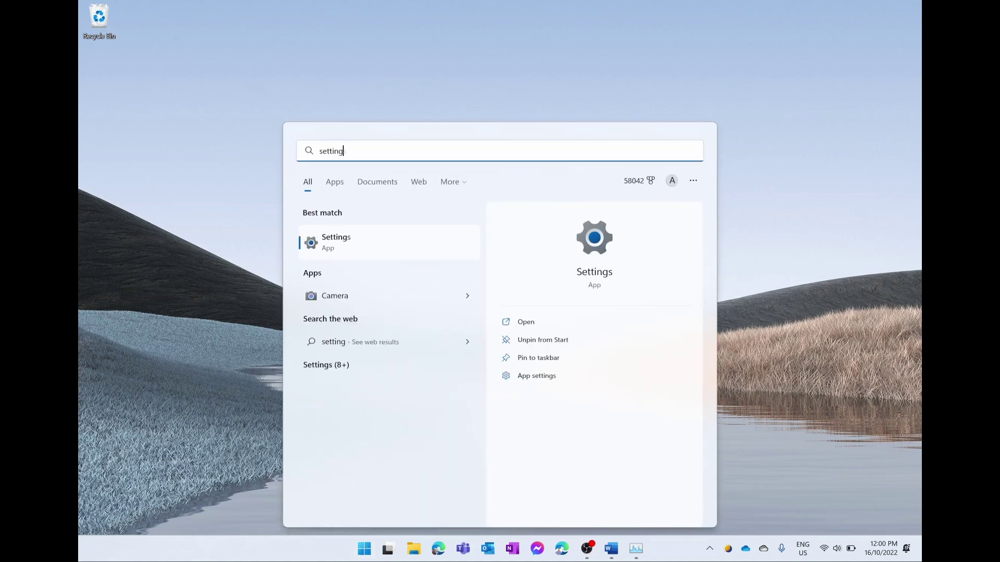
{"action": "key", "text": "Return"}
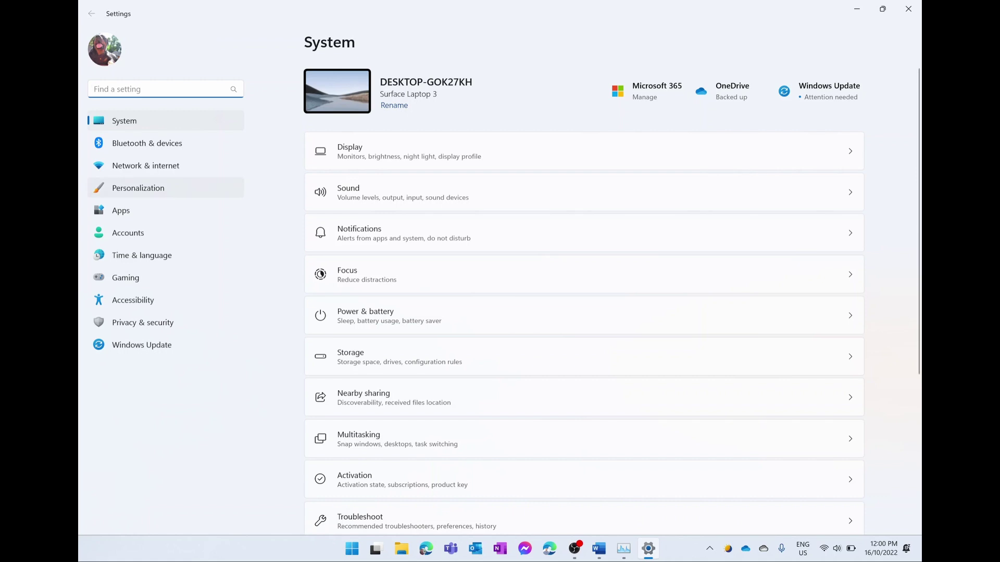
{"action": "left_click", "coordinate": [138, 188]}
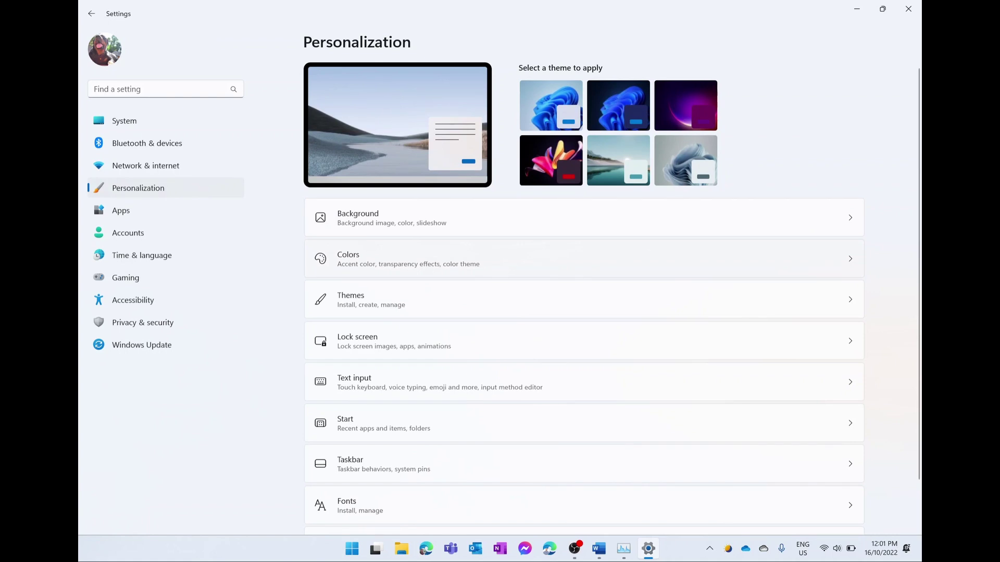
{"action": "left_click", "coordinate": [408, 259]}
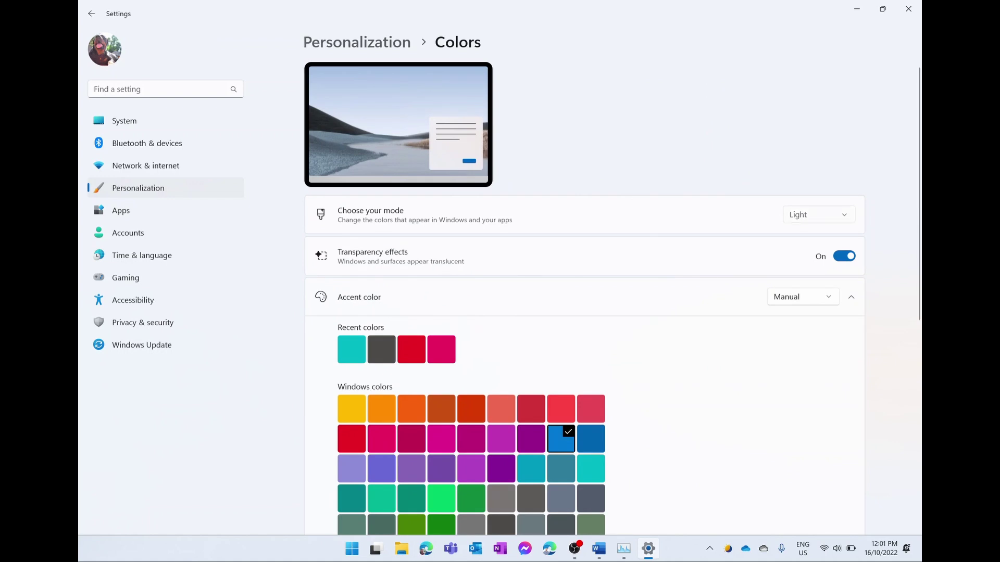
Switch the Windows color mode to Dark, and then change it to Custom
{"action": "left_click", "coordinate": [818, 214]}
{"action": "left_click", "coordinate": [801, 236]}
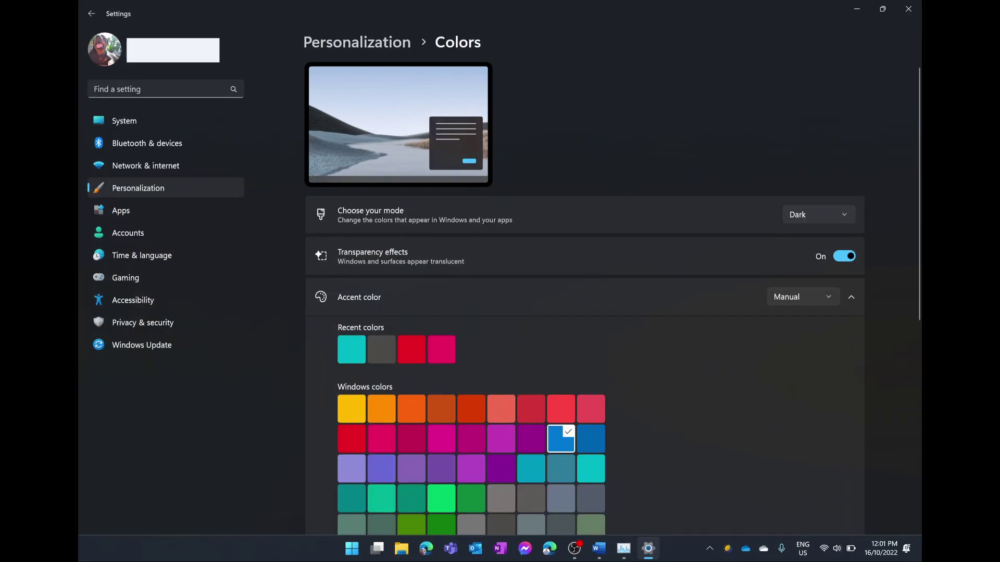
{"action": "left_click", "coordinate": [818, 214]}
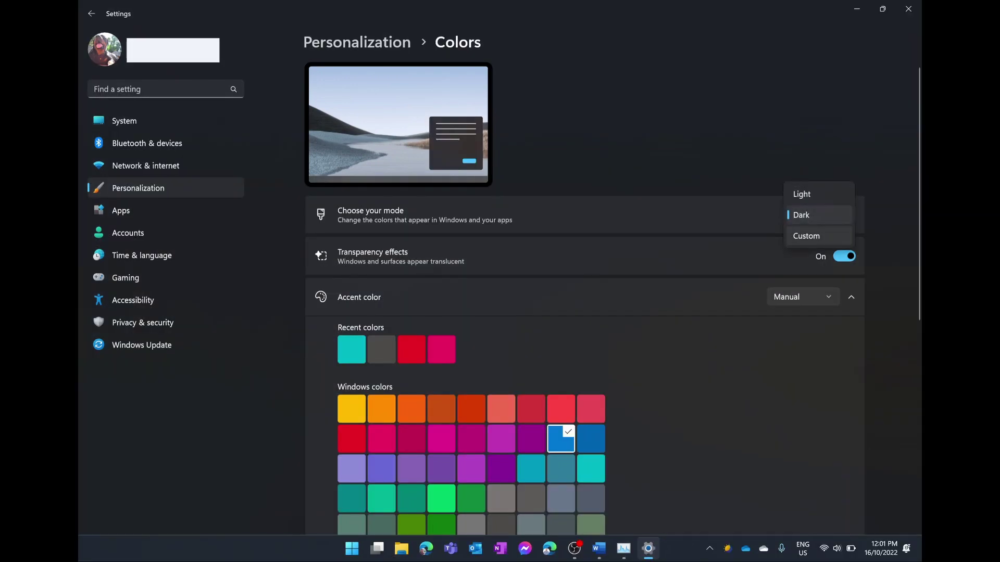
{"action": "left_click", "coordinate": [806, 235]}
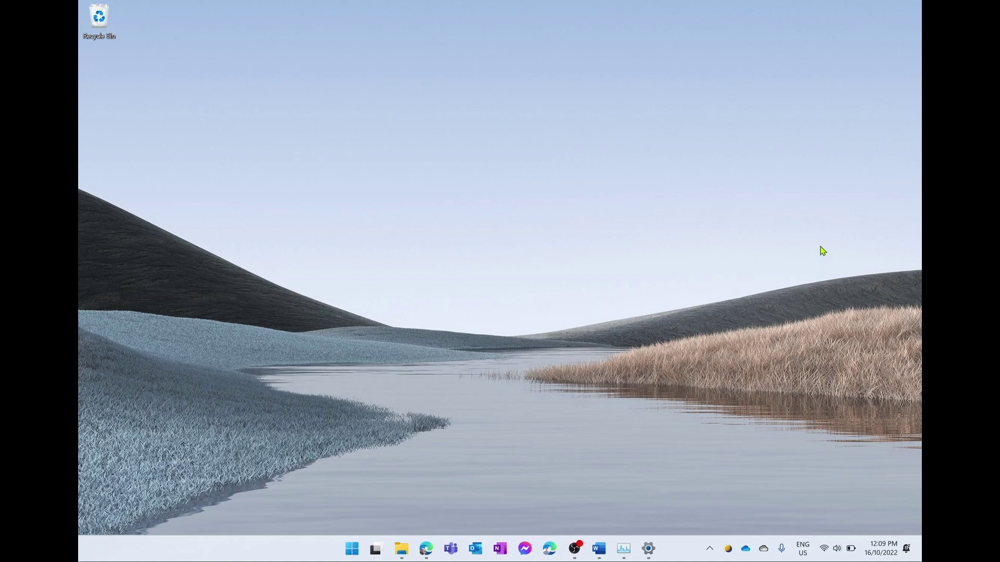
Switch to Task Manager, maximize it, and turn on Efficiency mode for Microsoft Word
{"action": "right_click", "coordinate": [352, 550]}
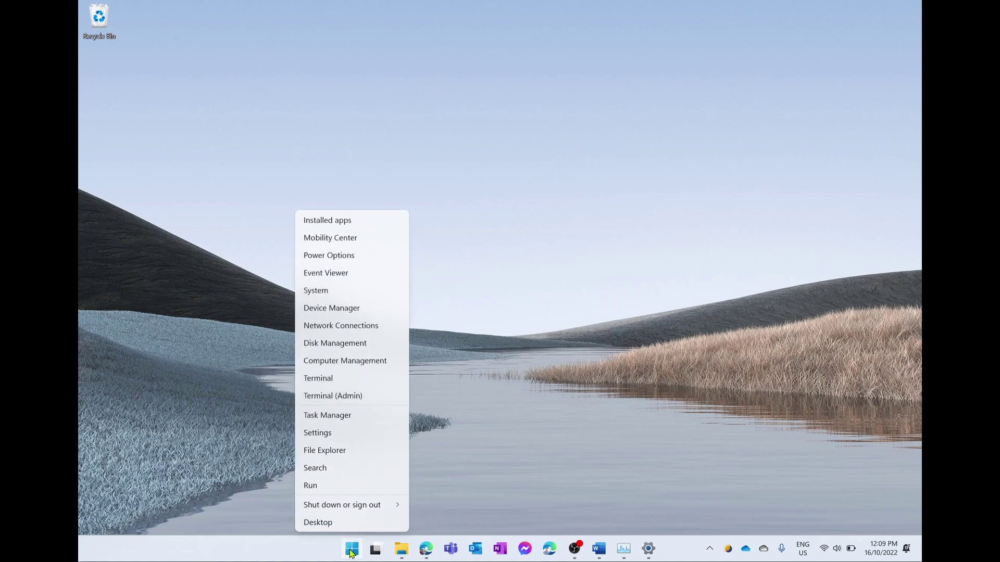
{"action": "left_click", "coordinate": [341, 422]}
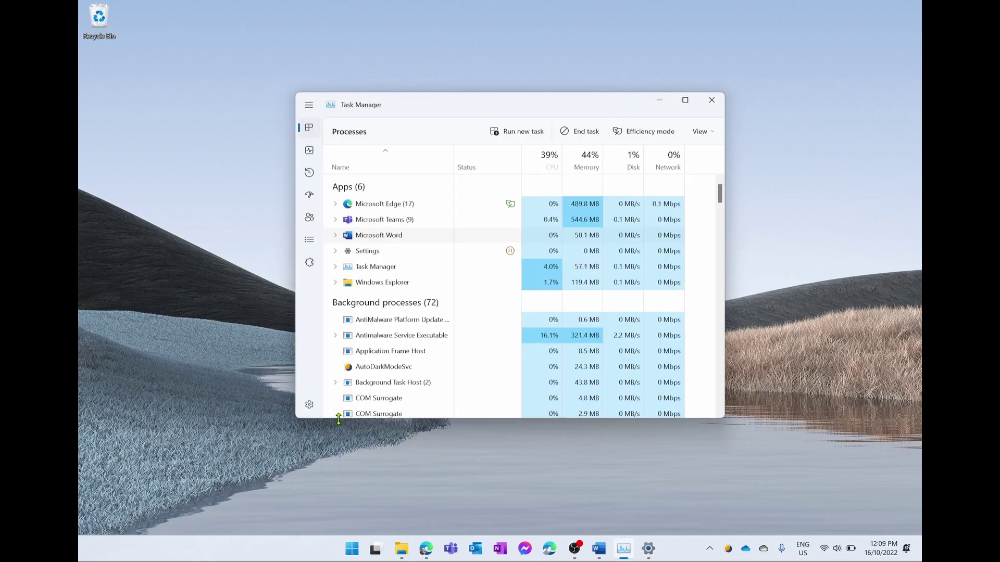
{"action": "double_click", "coordinate": [501, 112]}
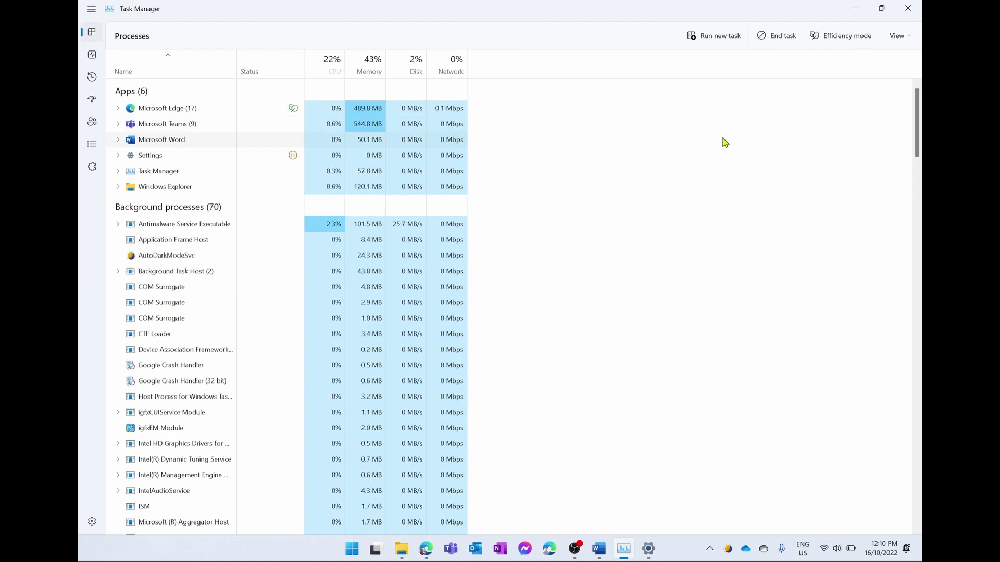
{"action": "left_click", "coordinate": [844, 38]}
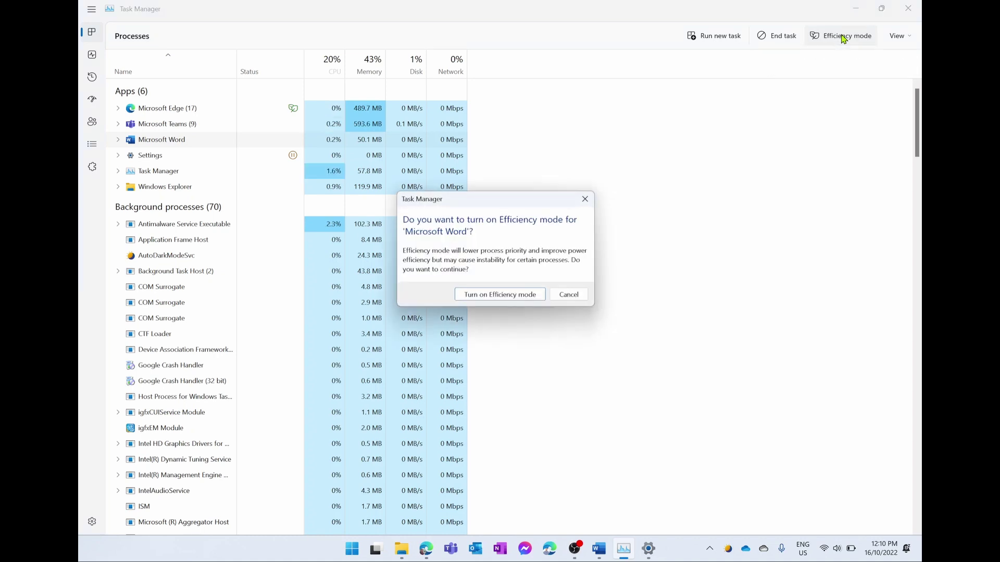
{"action": "left_click", "coordinate": [485, 298]}
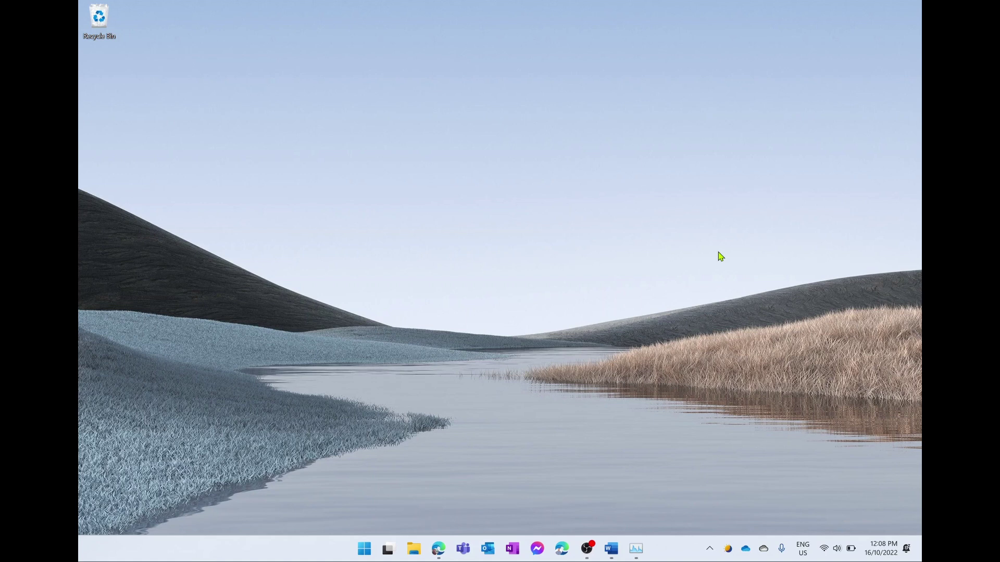
Switch to the Settings app and retry all failed updates in Windows Update
{"action": "key", "text": "super"}
{"action": "type", "text": "settin"}
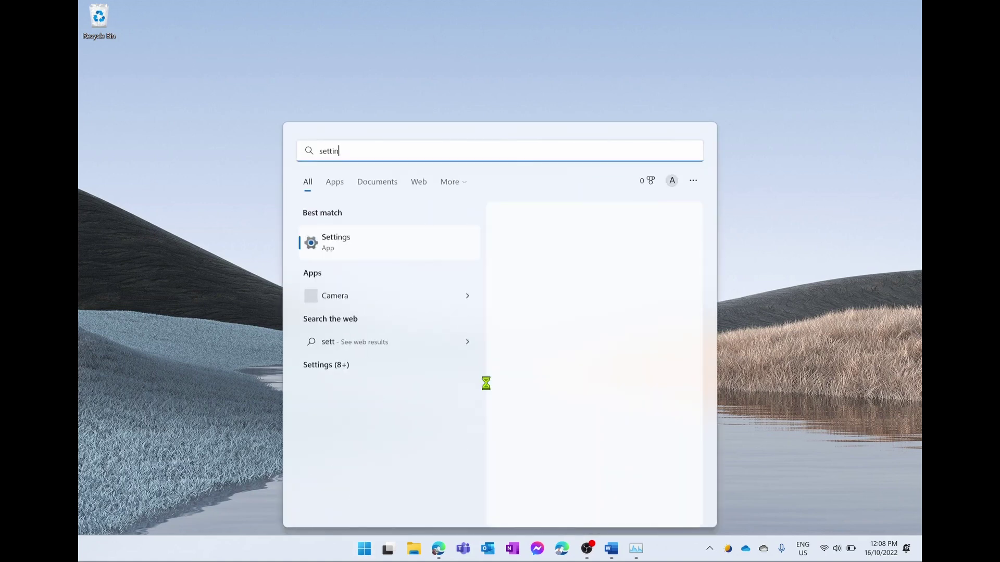
{"action": "type", "text": "gs"}
{"action": "left_click", "coordinate": [419, 252]}
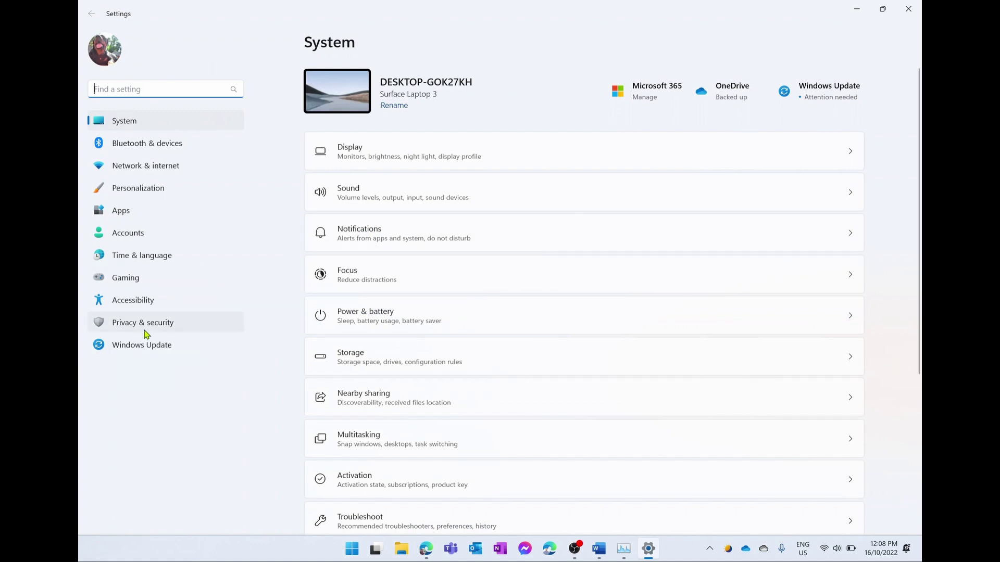
{"action": "left_click", "coordinate": [143, 347]}
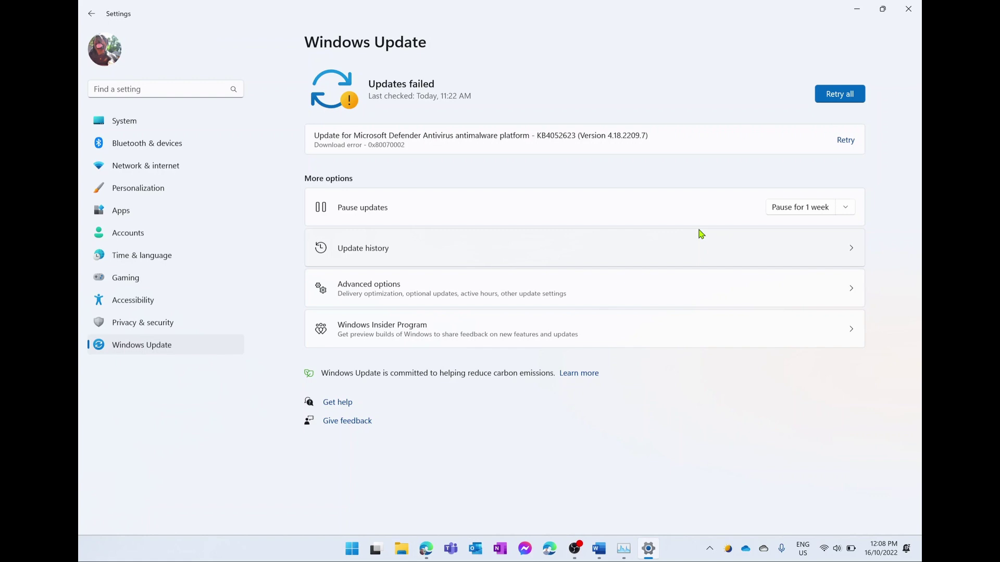
{"action": "left_click", "coordinate": [840, 95]}
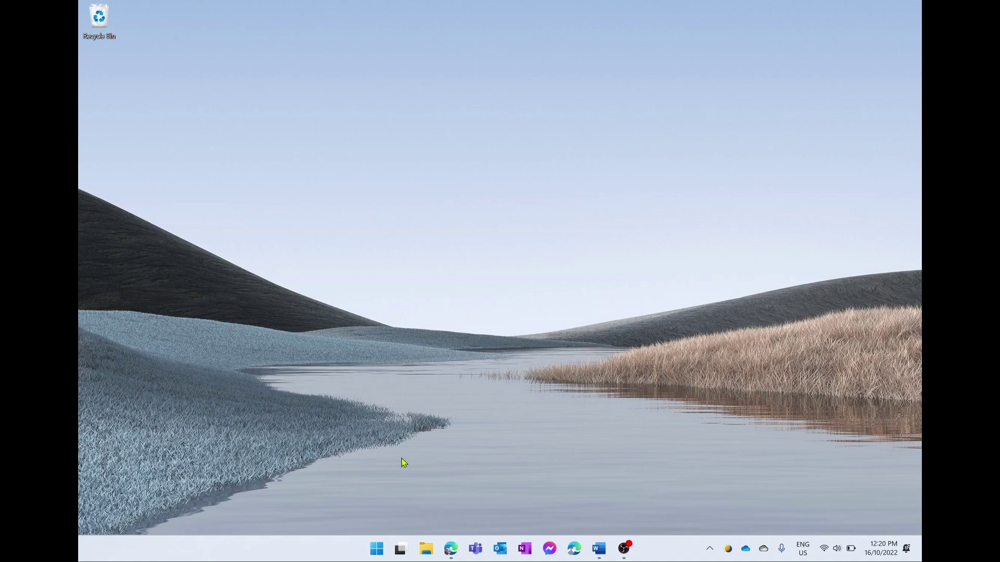
Switch to Task Manager, maximize it, expand its navigation and show the startup apps
{"action": "right_click", "coordinate": [377, 555]}
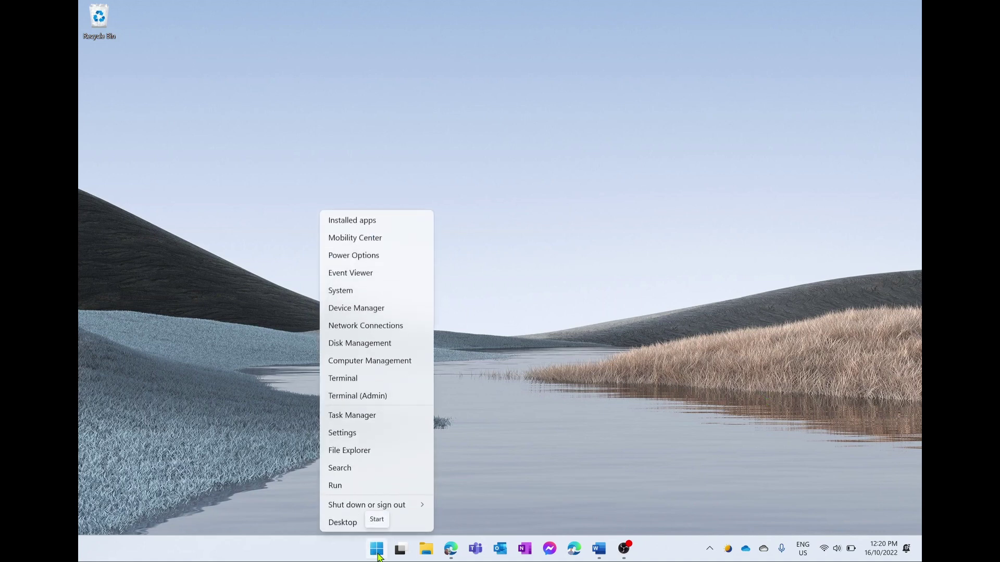
{"action": "left_click", "coordinate": [368, 419]}
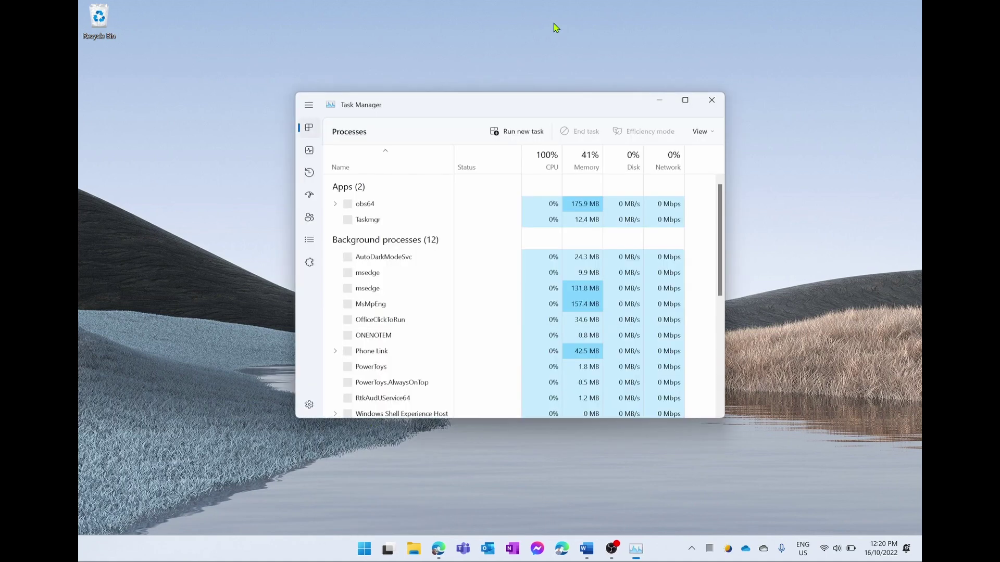
{"action": "double_click", "coordinate": [483, 104]}
{"action": "left_click", "coordinate": [93, 13]}
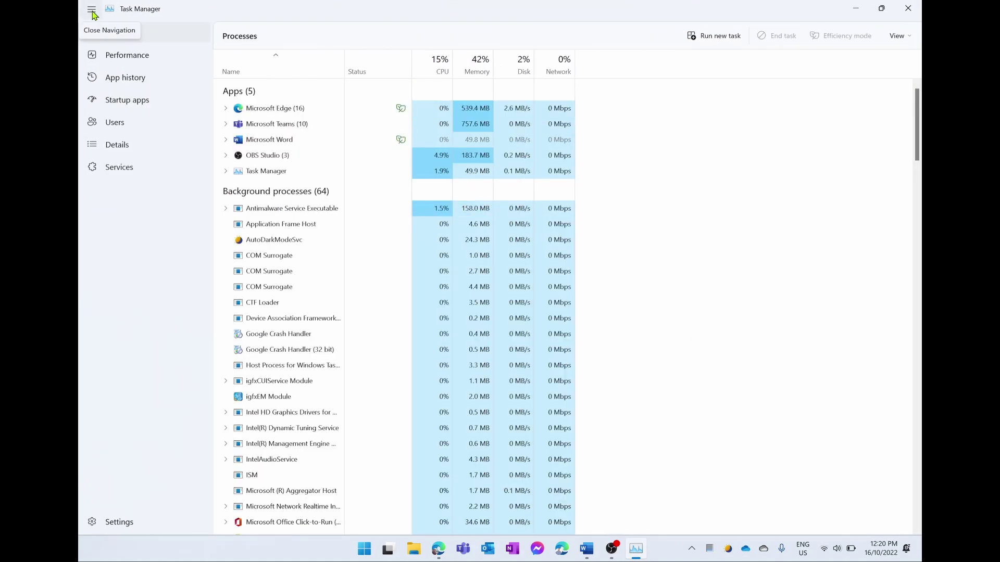
{"action": "left_click", "coordinate": [127, 103]}
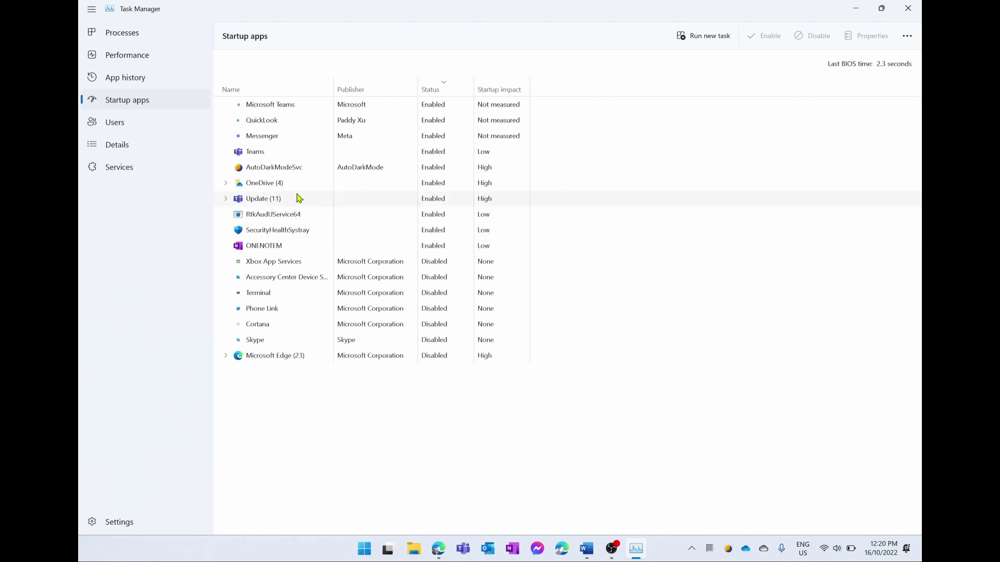
Disable Messenger and Teams from starting automatically with Windows
{"action": "left_click", "coordinate": [267, 138]}
{"action": "left_click", "coordinate": [811, 38]}
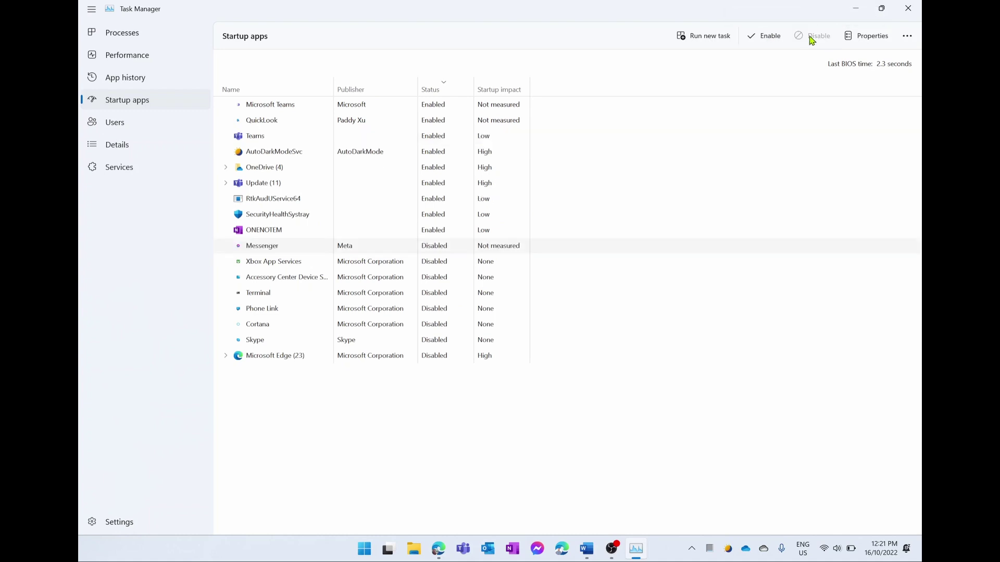
{"action": "left_click", "coordinate": [288, 141]}
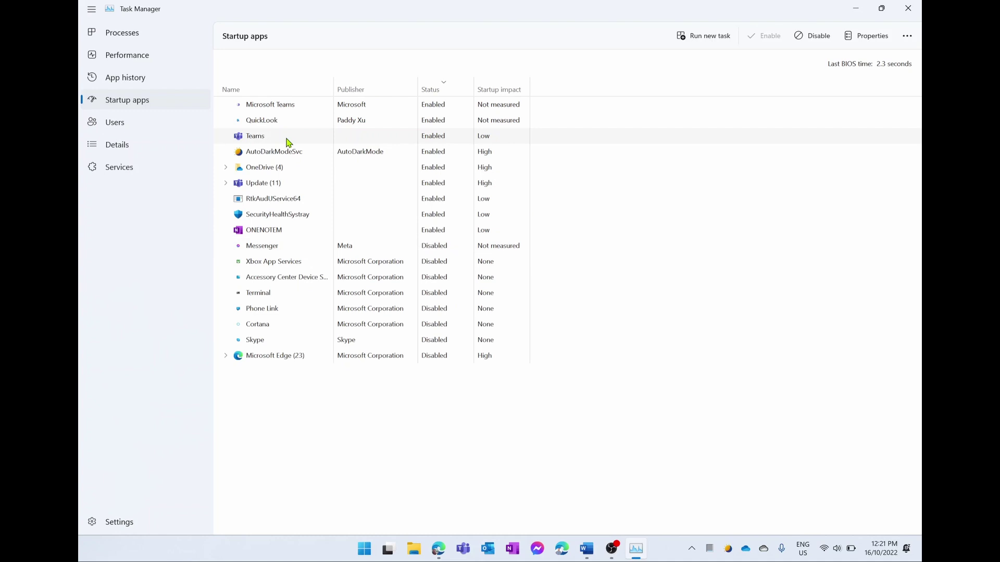
{"action": "left_click", "coordinate": [813, 38]}
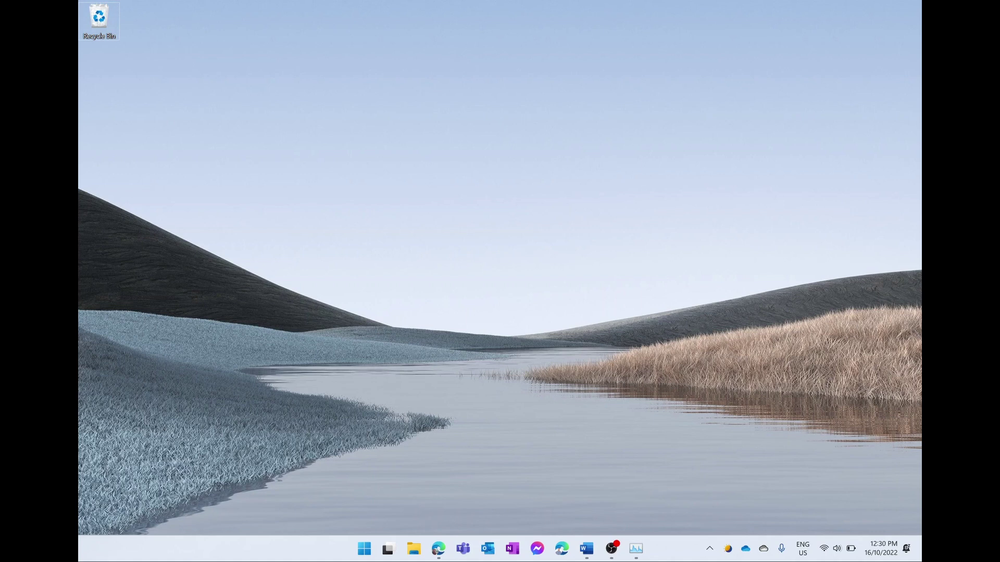
Find and open the Settings app, and go to the Display page under System
{"action": "key", "text": "super"}
{"action": "type", "text": "settings"}
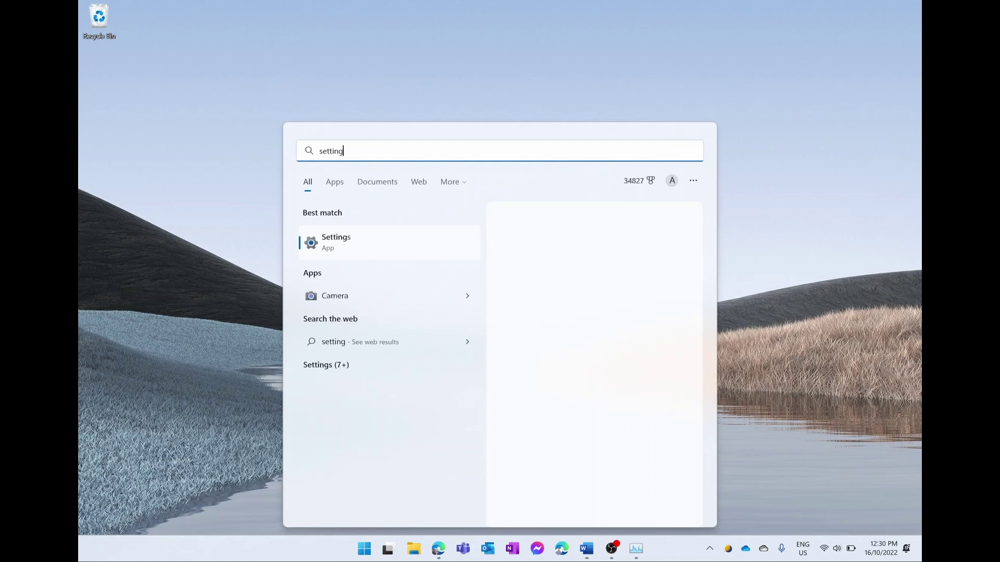
{"action": "left_click", "coordinate": [428, 250]}
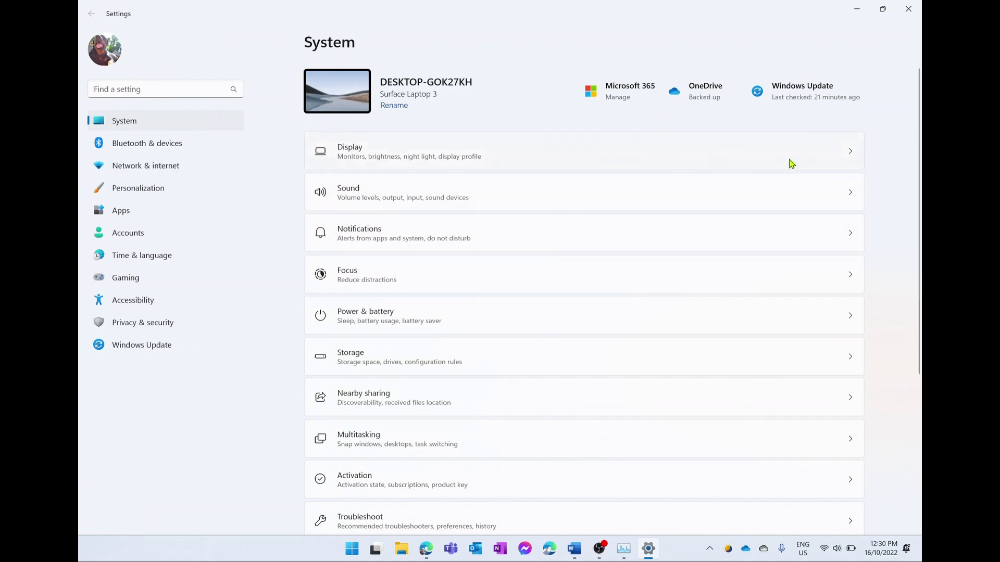
{"action": "left_click", "coordinate": [791, 164]}
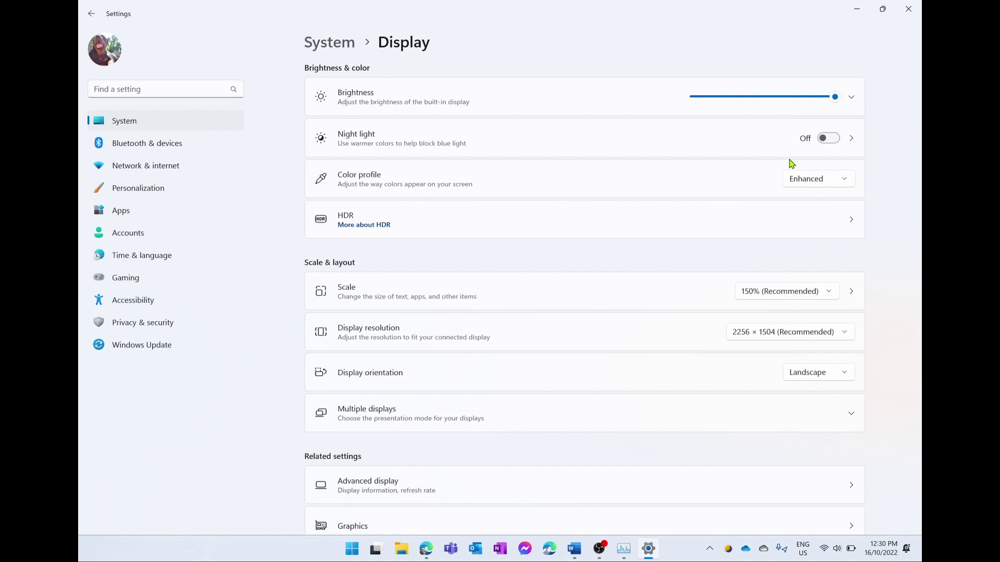
Lower the built-in display's brightness to about two thirds and expand the additional brightness options
{"action": "left_click_drag", "start_coordinate": [835, 101], "coordinate": [750, 102]}
{"action": "key", "text": "XF86MonBrightnessUp"}
{"action": "key", "text": "XF86MonBrightnessUp"}
{"action": "key", "text": "XF86MonBrightnessUp"}
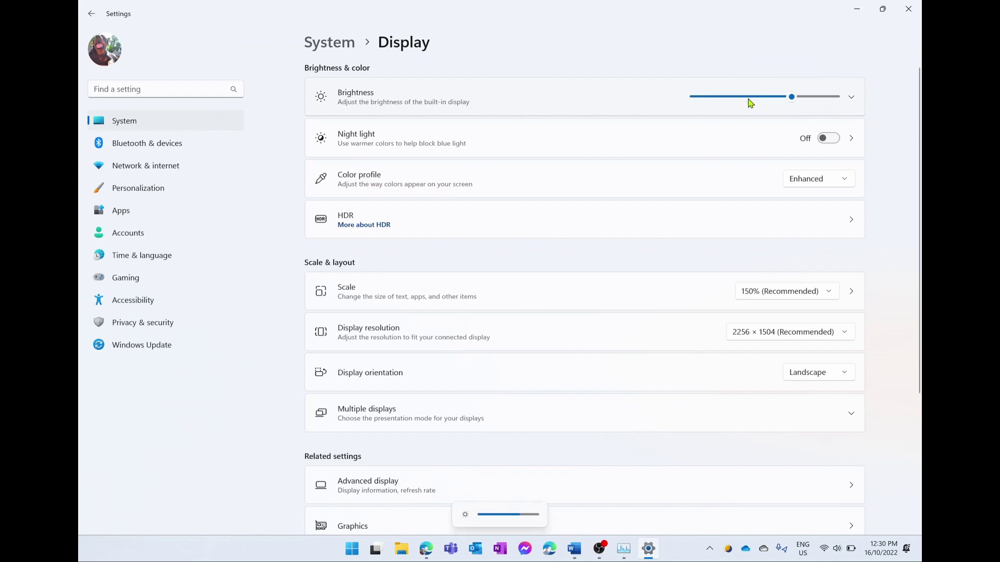
{"action": "left_click", "coordinate": [601, 106]}
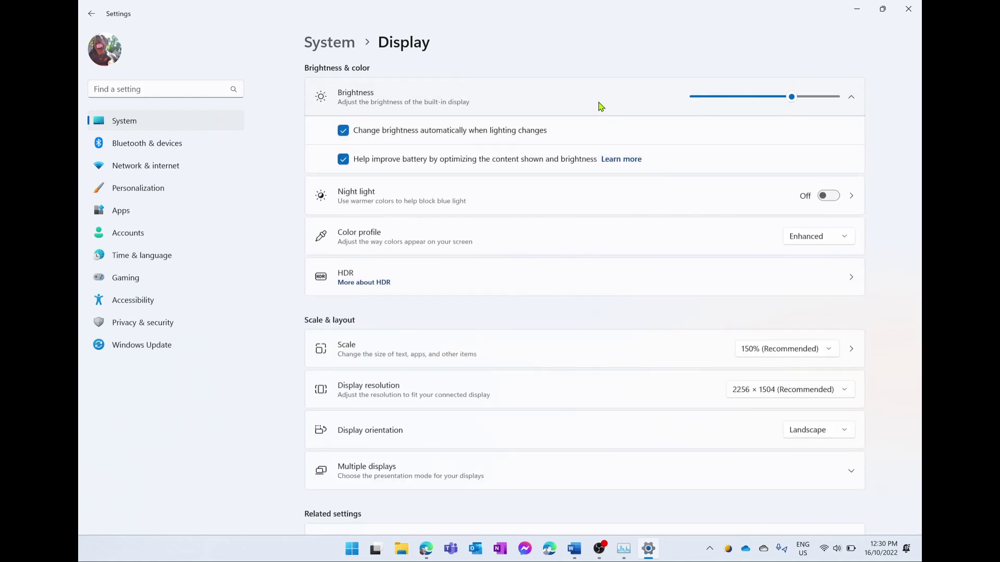
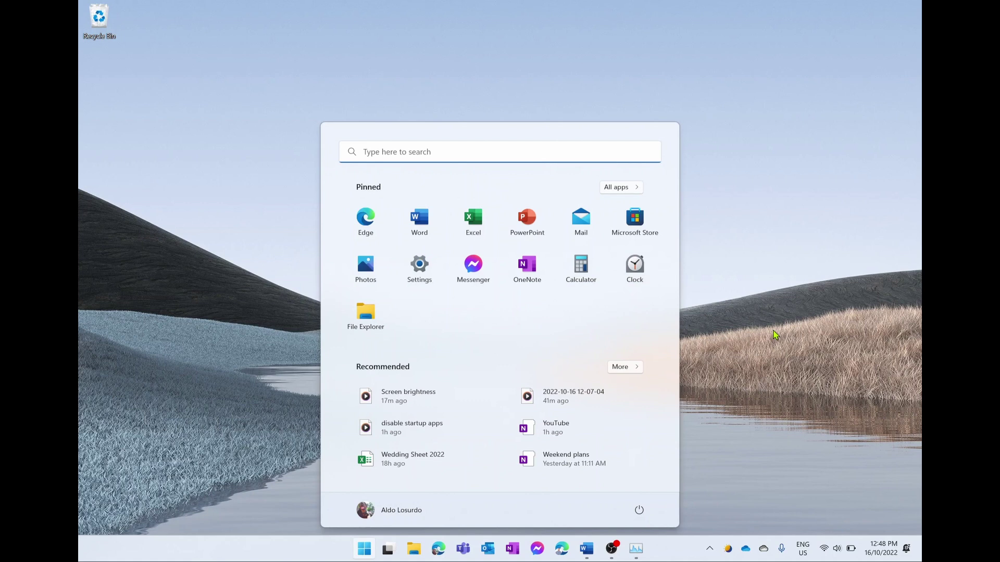
Find and open the Settings app, and go to the Power & battery page under System
{"action": "type", "text": "setting"}
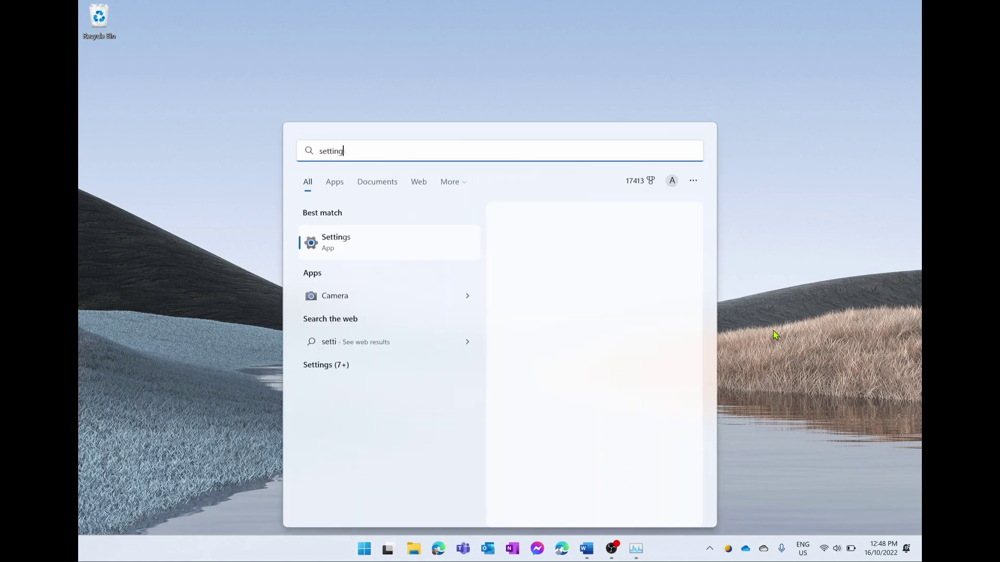
{"action": "left_click", "coordinate": [404, 241]}
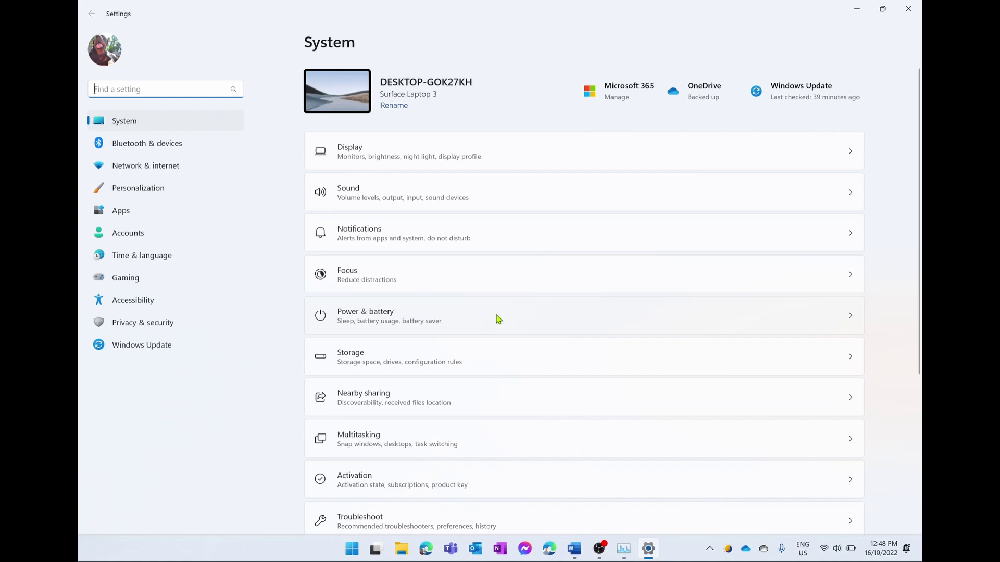
{"action": "left_click", "coordinate": [404, 327]}
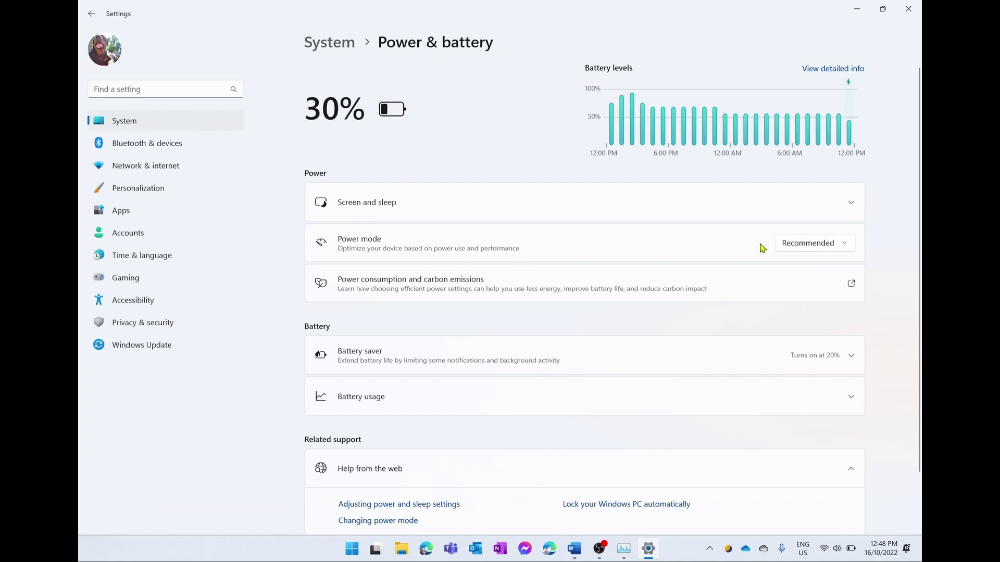
Keep the power mode at Recommended, and review the Screen and sleep choices for turning off the screen on battery power
{"action": "left_click", "coordinate": [844, 246]}
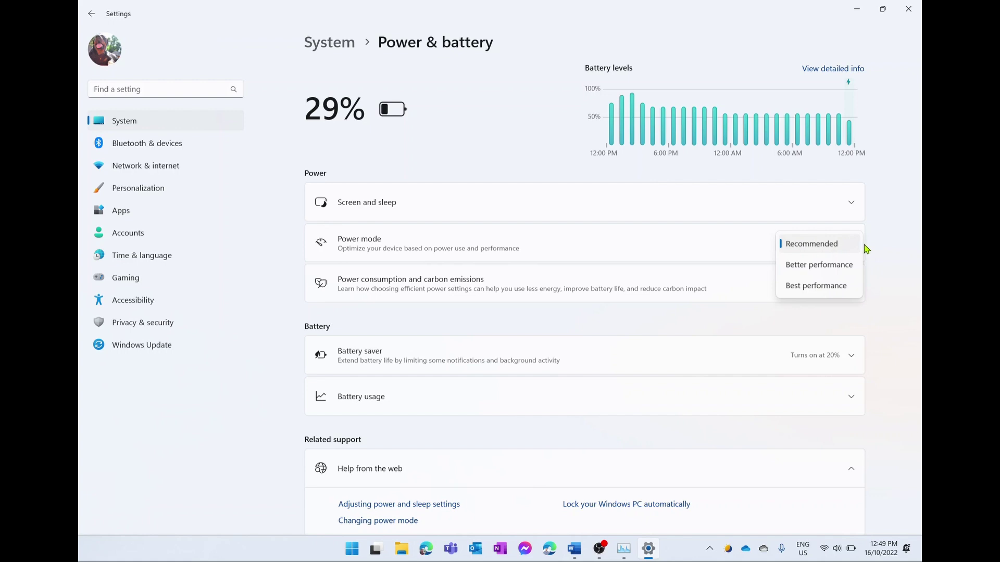
{"action": "left_click", "coordinate": [823, 247]}
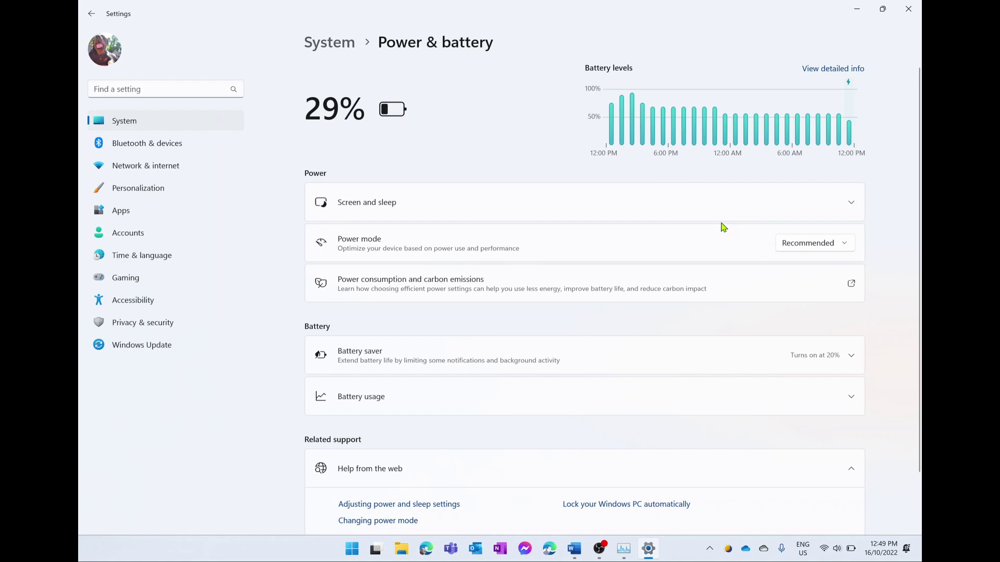
{"action": "left_click", "coordinate": [400, 204]}
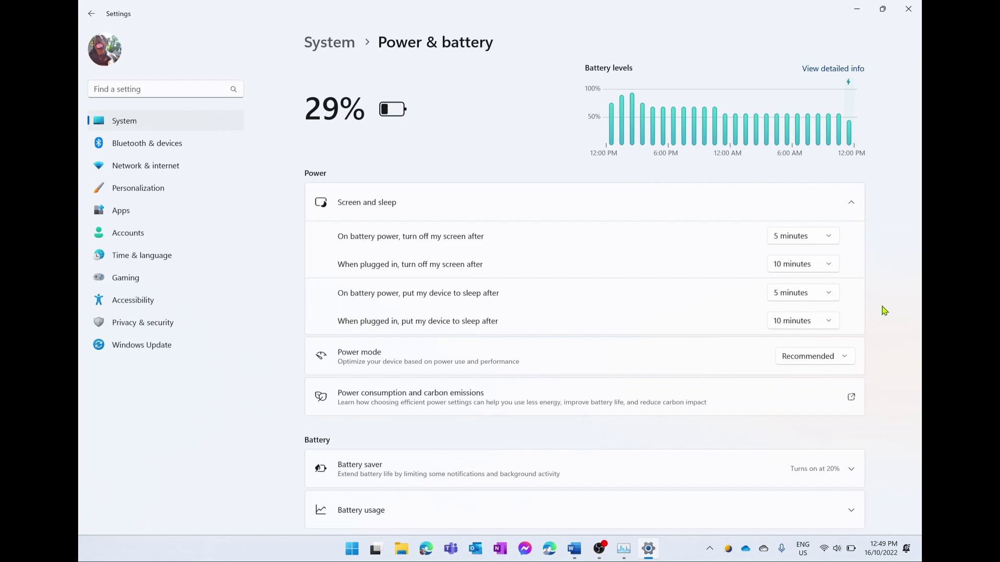
{"action": "left_click", "coordinate": [820, 241]}
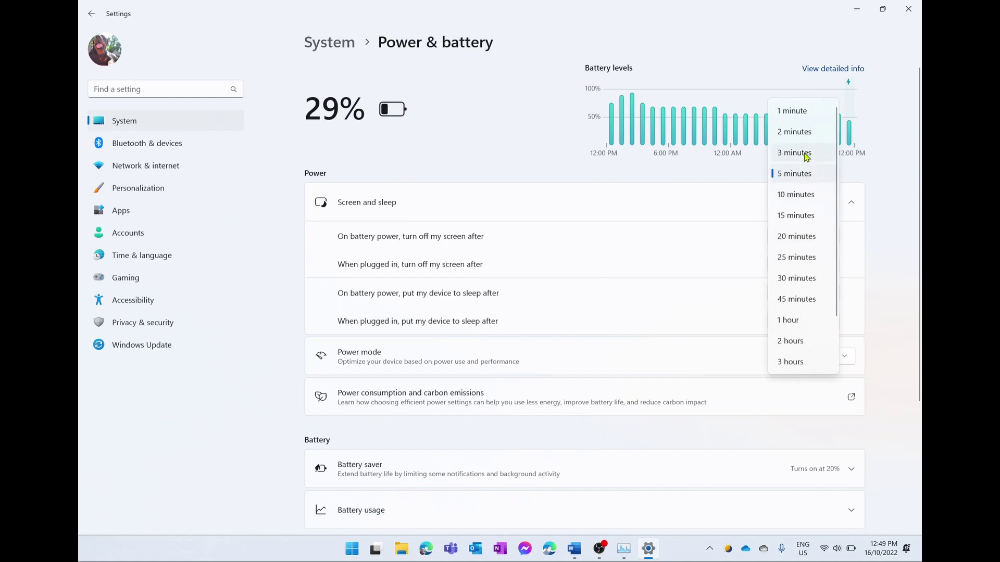
{"action": "left_click", "coordinate": [878, 240]}
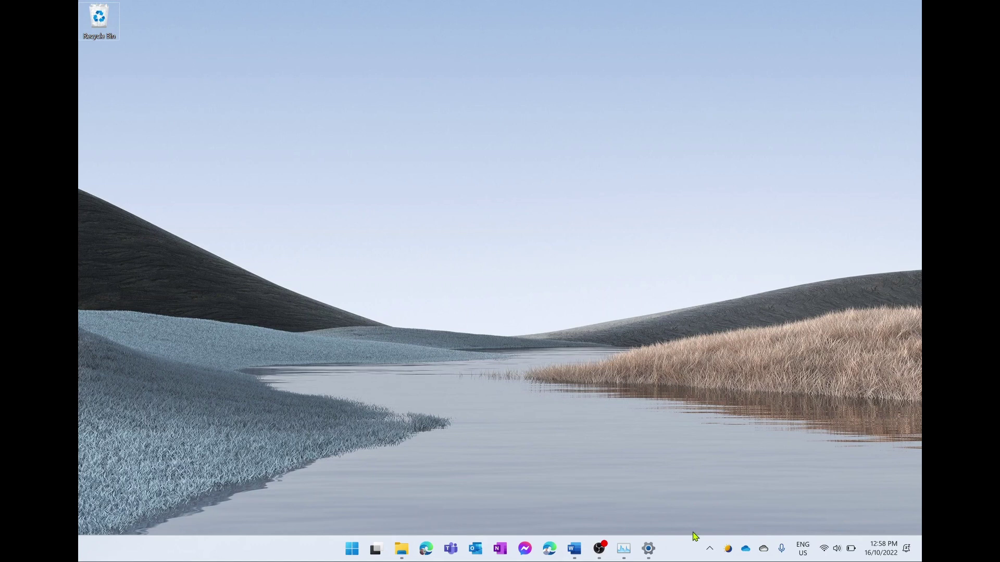
Turn on battery saver from the system tray's quick settings
{"action": "left_click", "coordinate": [850, 549]}
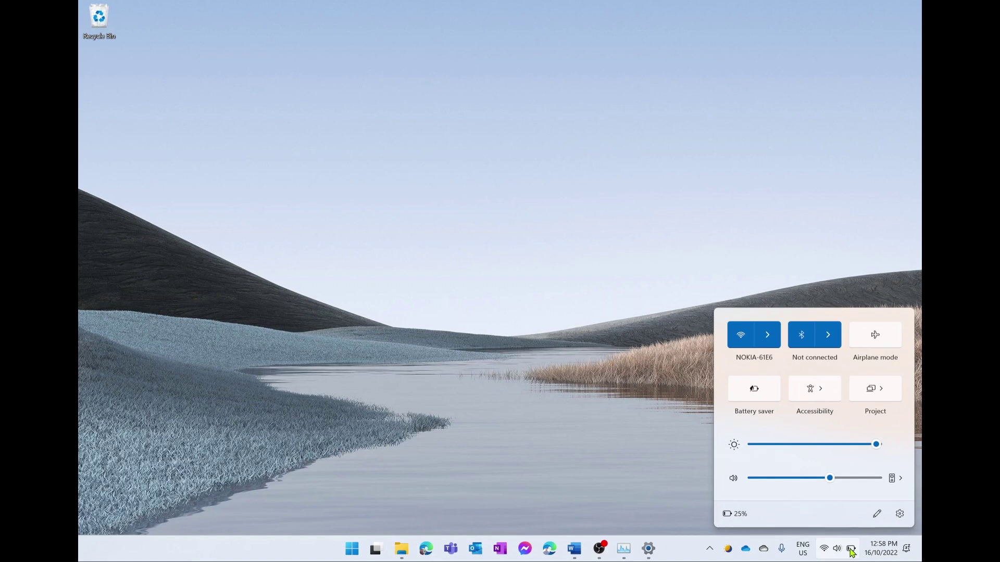
{"action": "left_click", "coordinate": [752, 394]}
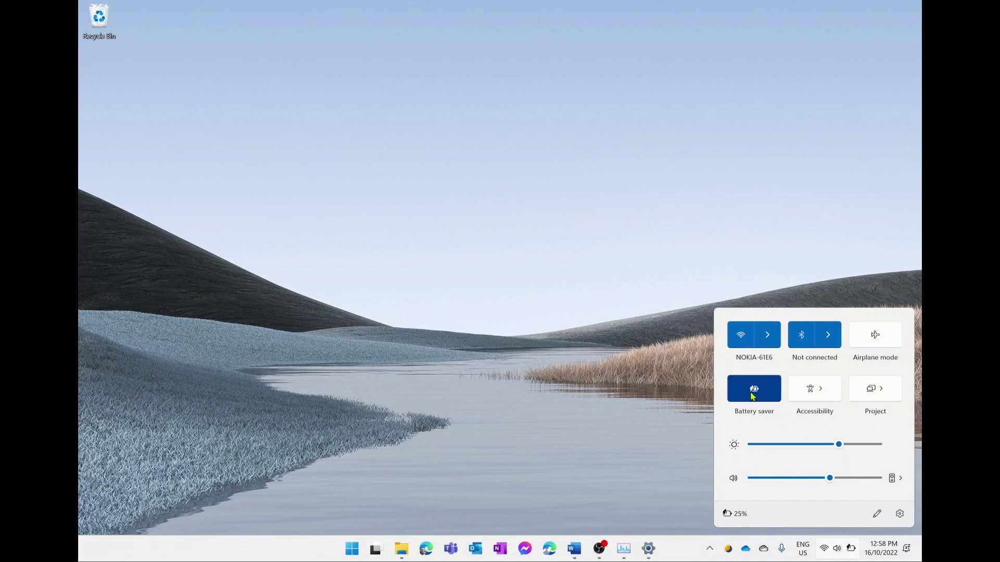
Go to the Power & battery page in the Settings app, expand the Battery saver options and turn battery saver off
{"action": "left_click", "coordinate": [648, 550]}
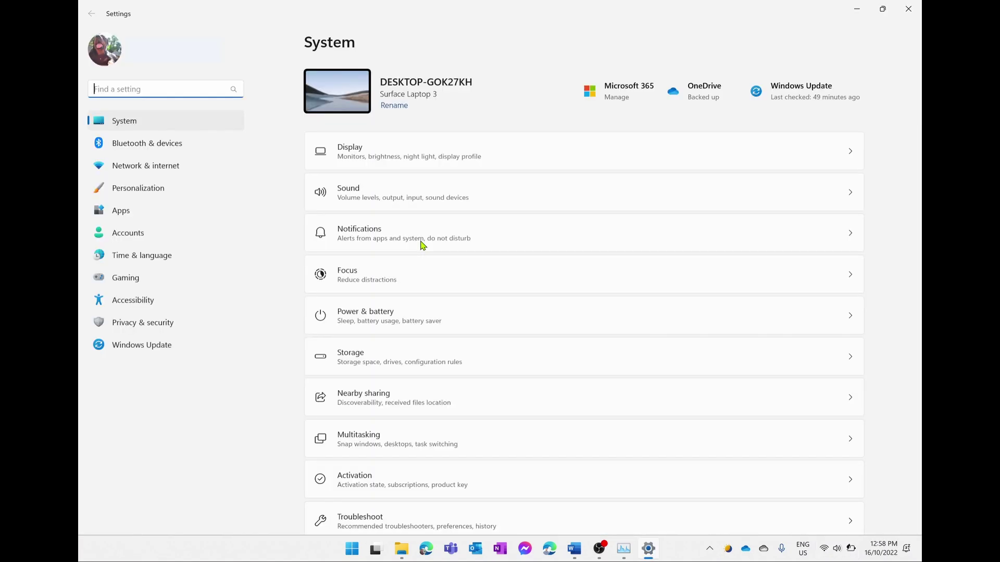
{"action": "left_click", "coordinate": [374, 323]}
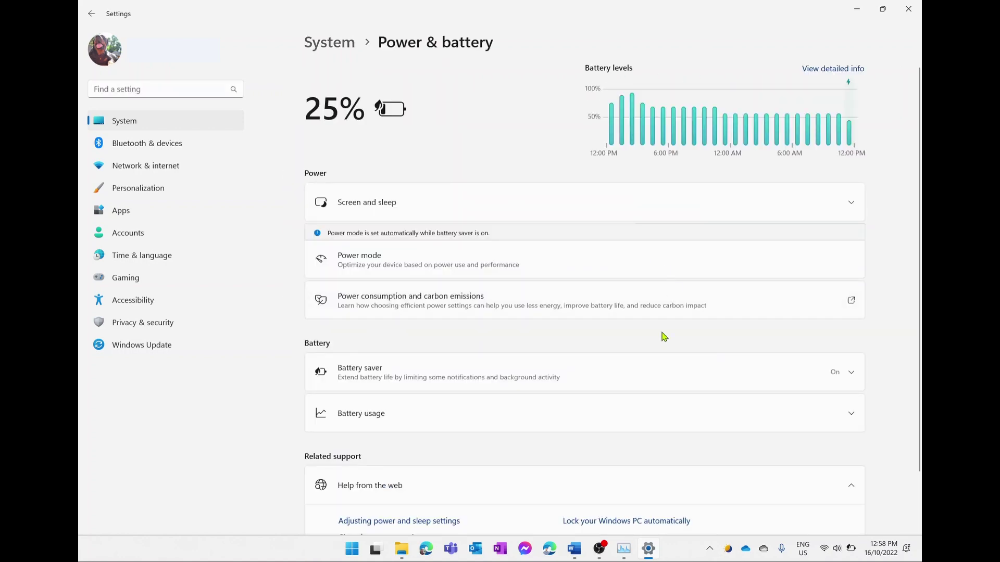
{"action": "scroll", "coordinate": [662, 337], "scroll_direction": "down", "scroll_amount": 1}
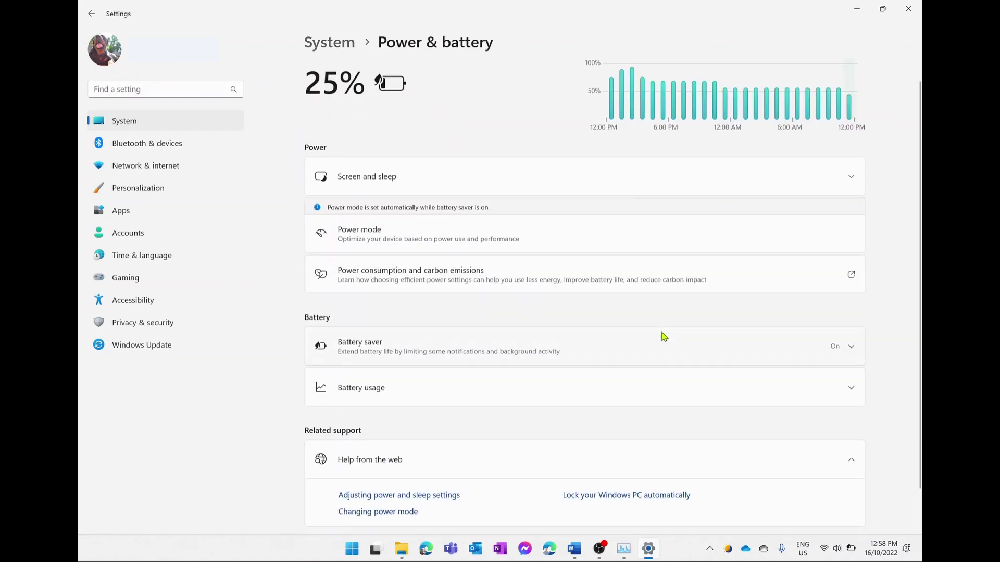
{"action": "left_click", "coordinate": [852, 347]}
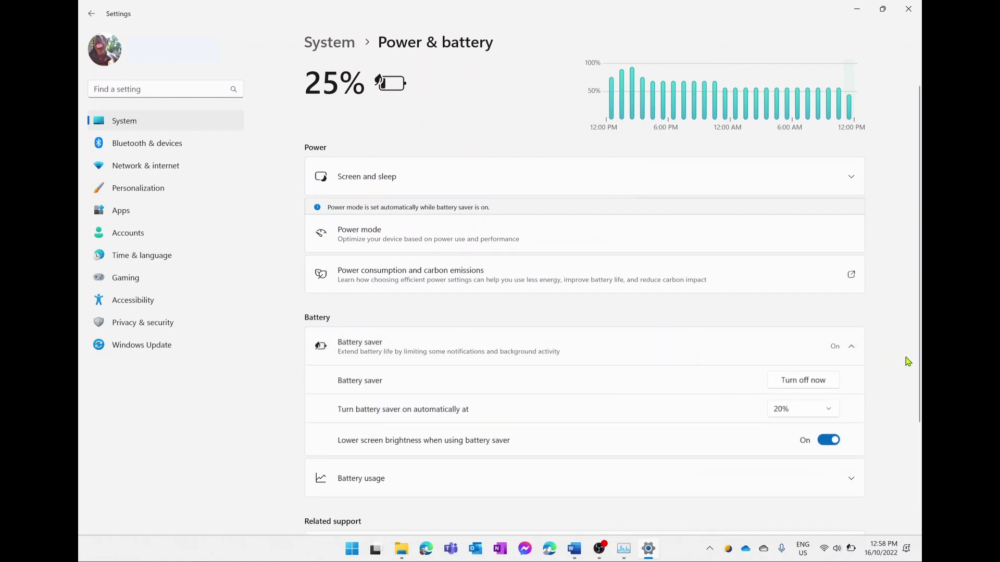
{"action": "scroll", "coordinate": [908, 361], "scroll_direction": "down", "scroll_amount": 1}
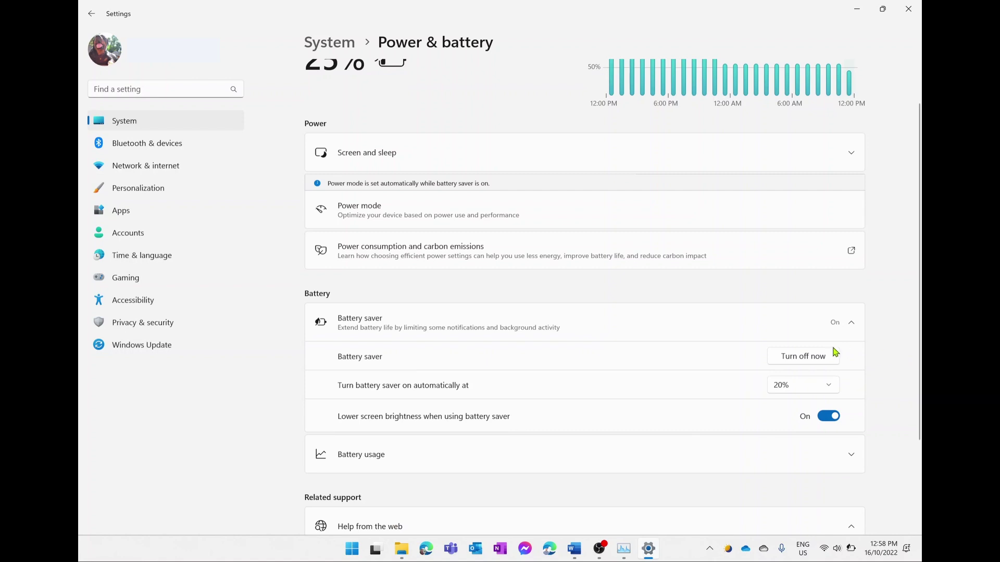
{"action": "left_click", "coordinate": [804, 357]}
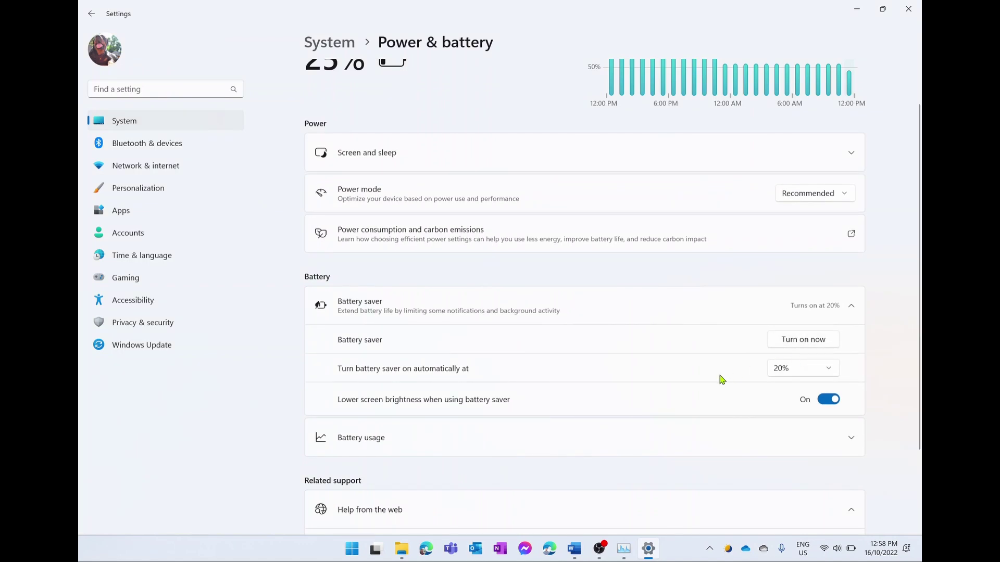
Set battery saver to turn on automatically at Always, and disable lowering the screen brightness when using battery saver
{"action": "left_click", "coordinate": [828, 370]}
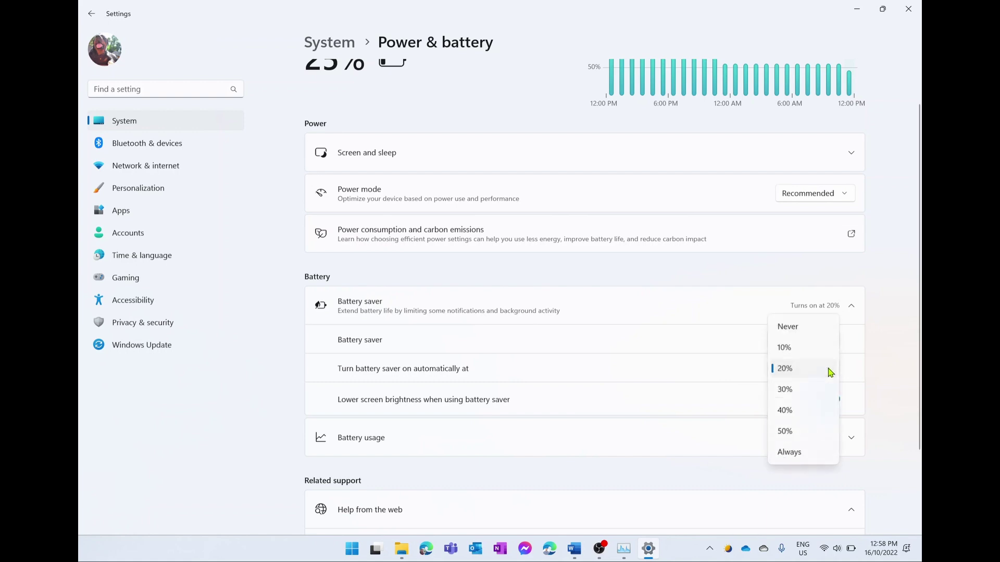
{"action": "left_click", "coordinate": [798, 454]}
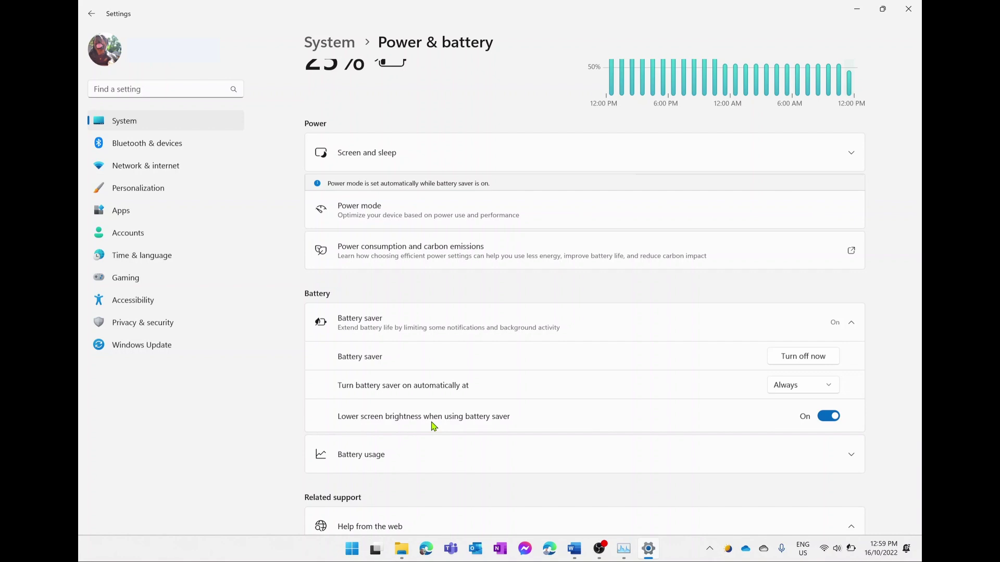
{"action": "left_click", "coordinate": [829, 419]}
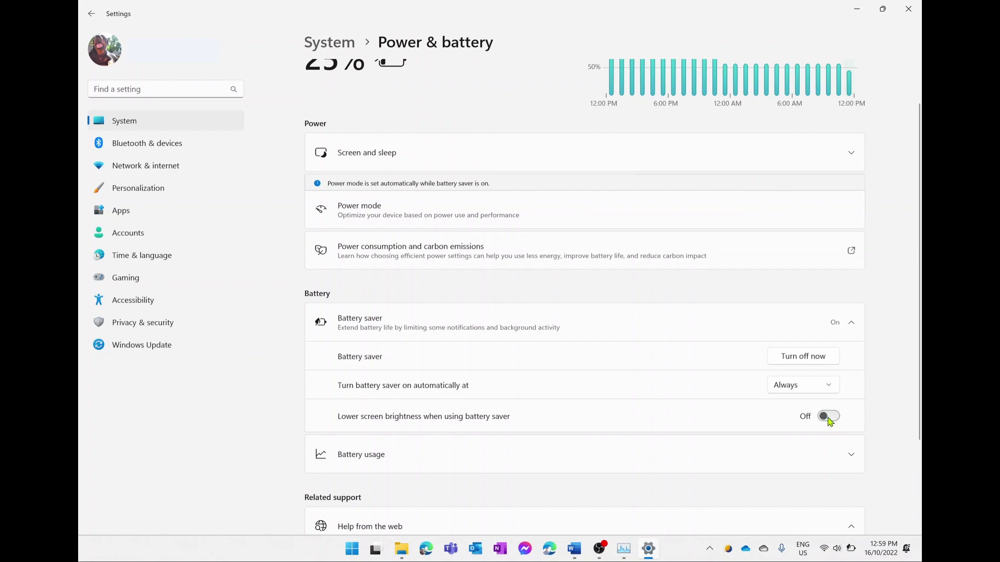